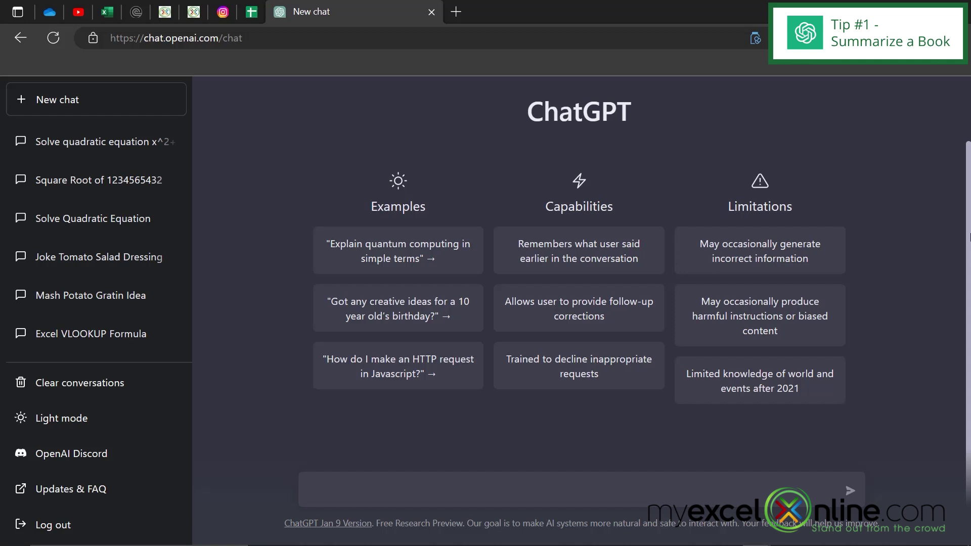
# Send the prompt 'summarize The Crux: How Leaders Become Strategists'
pyautogui.write('summarize The Crux: How Leaders Become Strategists')
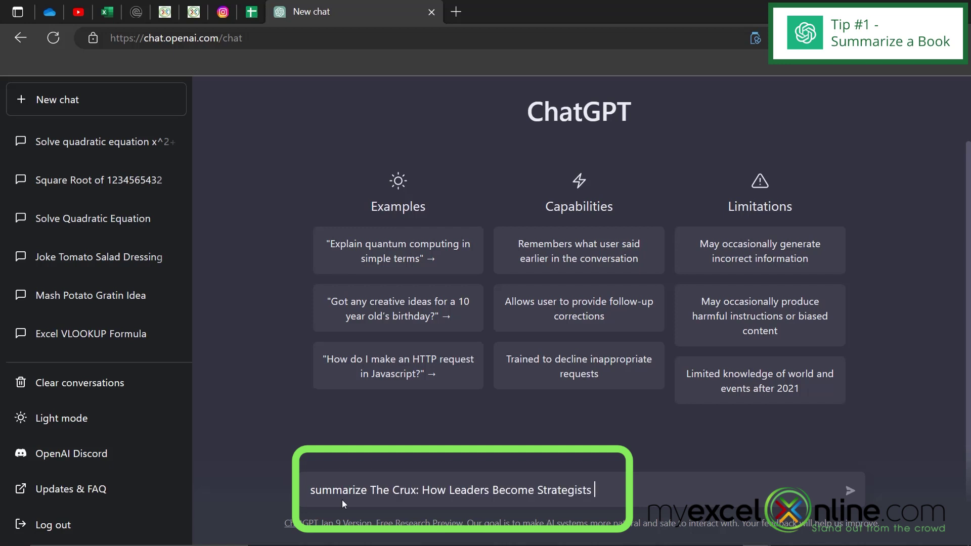
pyautogui.press('Return')
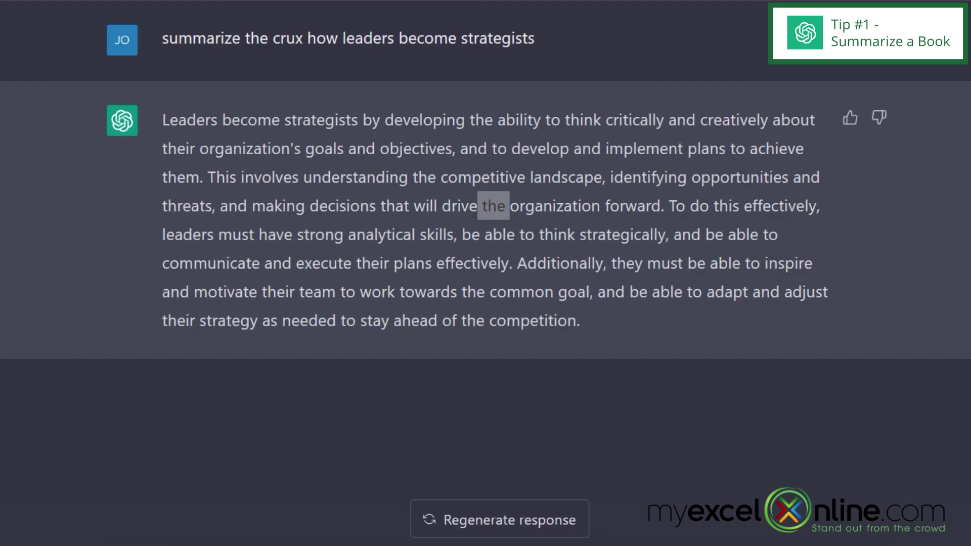
pyautogui.click(542, 298)
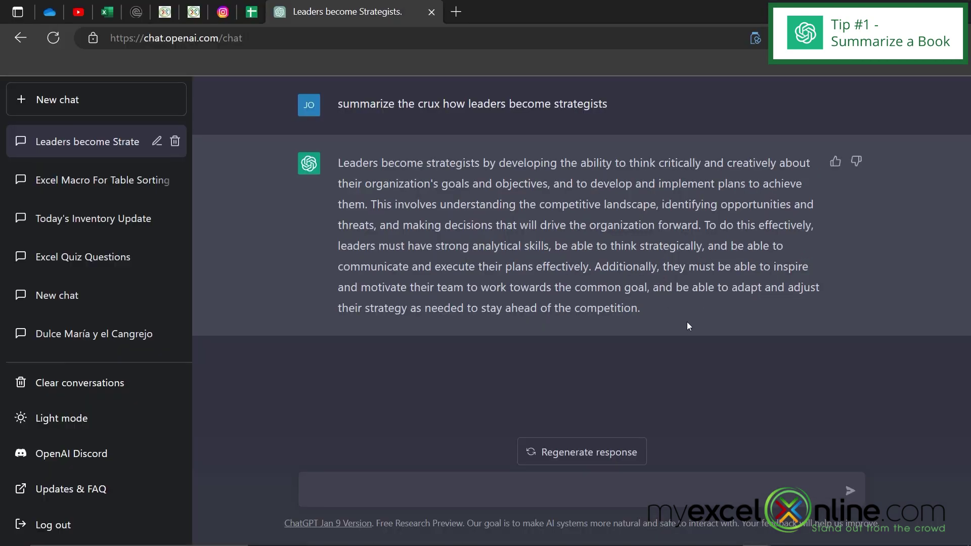
# Ask what threats The Crux describes, using the autocompleted 'according to' book reference
pyautogui.click(341, 500)
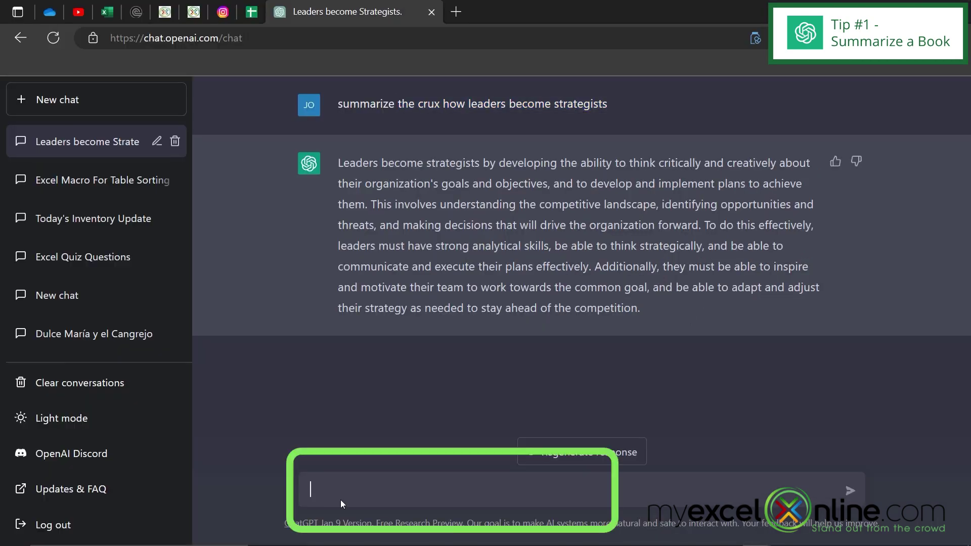
pyautogui.write('according to')
pyautogui.press('Tab')
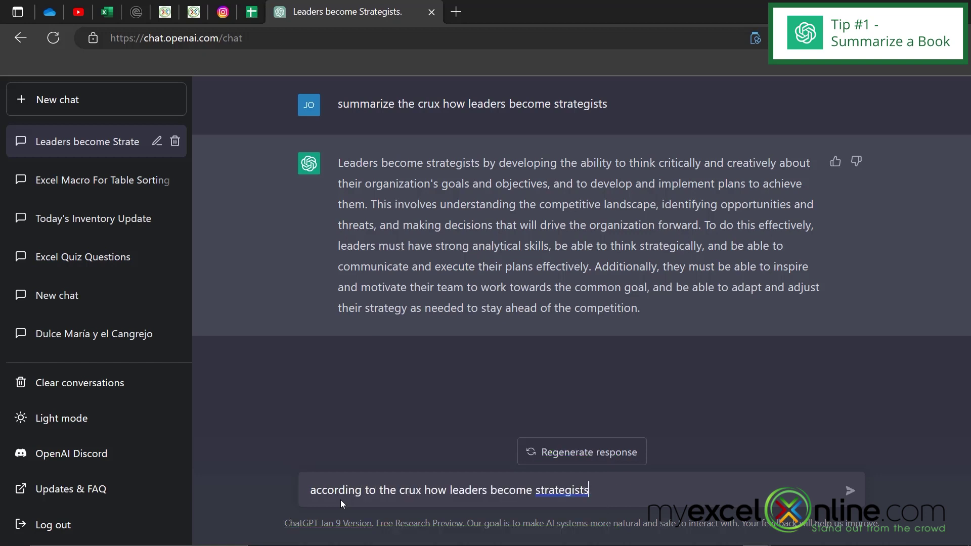
pyautogui.write('what are some threats')
pyautogui.press('Return')
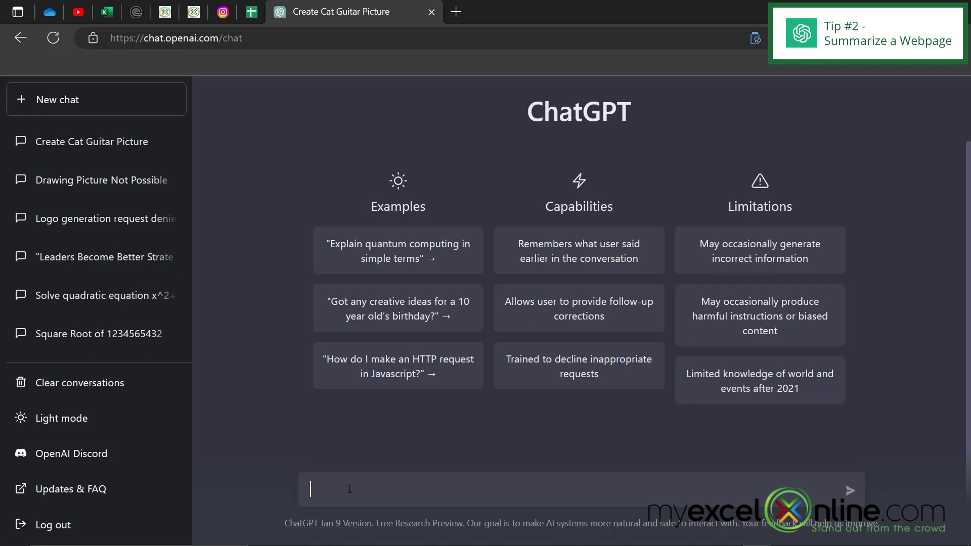
# Send 'summarize' followed by the pasted URL of the document-management best-practices article
pyautogui.write('summarize')
pyautogui.write('https://www.softwaresuggest.com/blog/document-management-best-practices/#:~:text=Essential%20Document%20Management%20Best%20Practices%201%201.%20Identifying,additional%20opportunities%20available%20for%20automation.%20…%20More%20items')
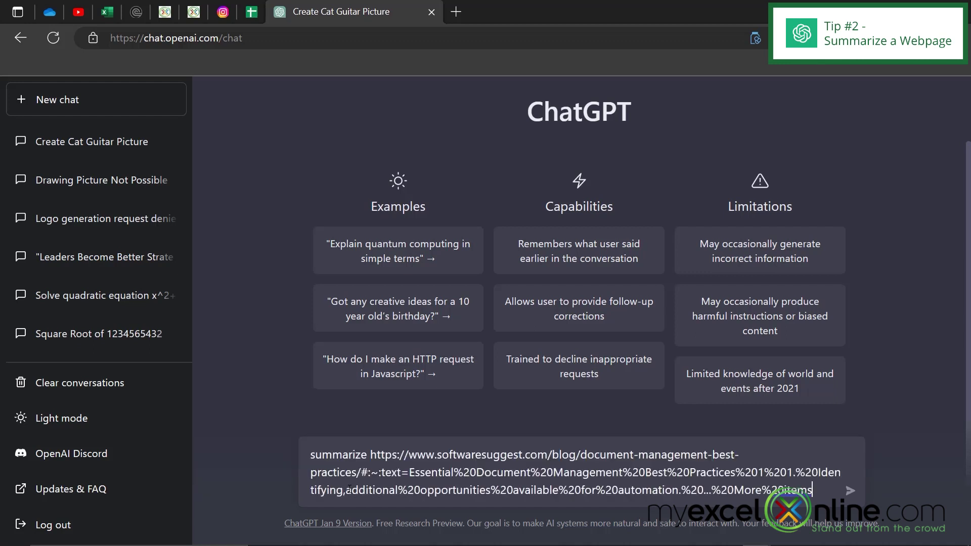
pyautogui.press('Return')
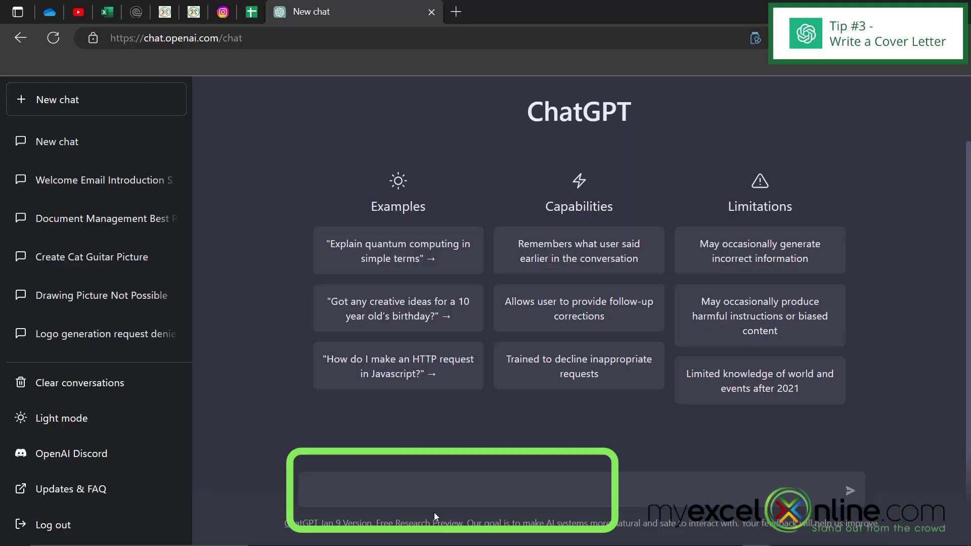
# Send the prompt 'write me a cover letter'
pyautogui.write('write me a cover letter')
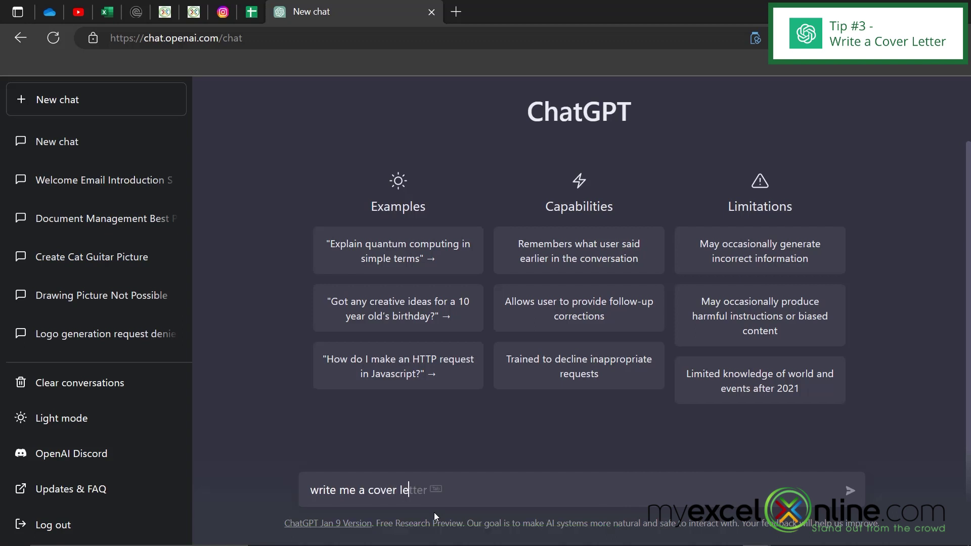
pyautogui.press('Return')
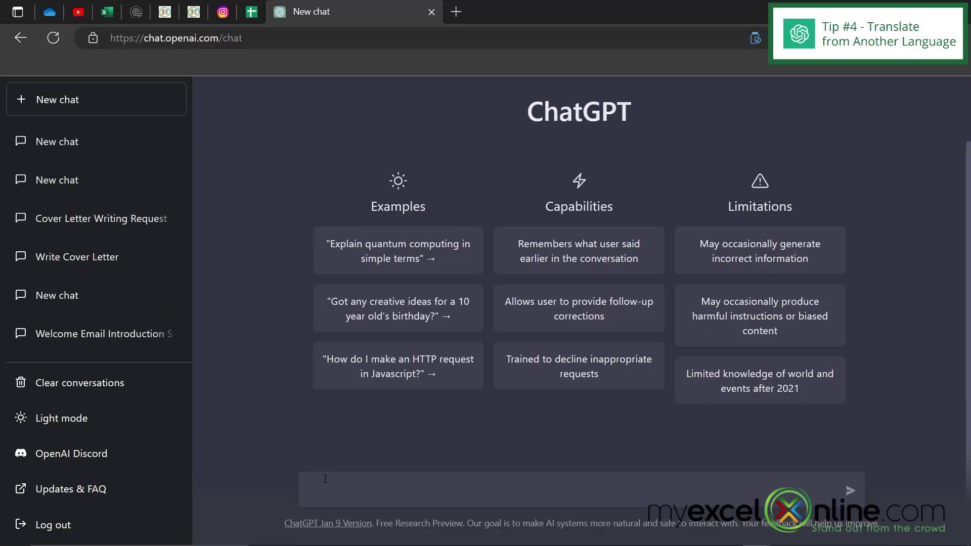
# Send 'Translate' with the pasted Spanish story about Dulce María and the crab
pyautogui.click(325, 479)
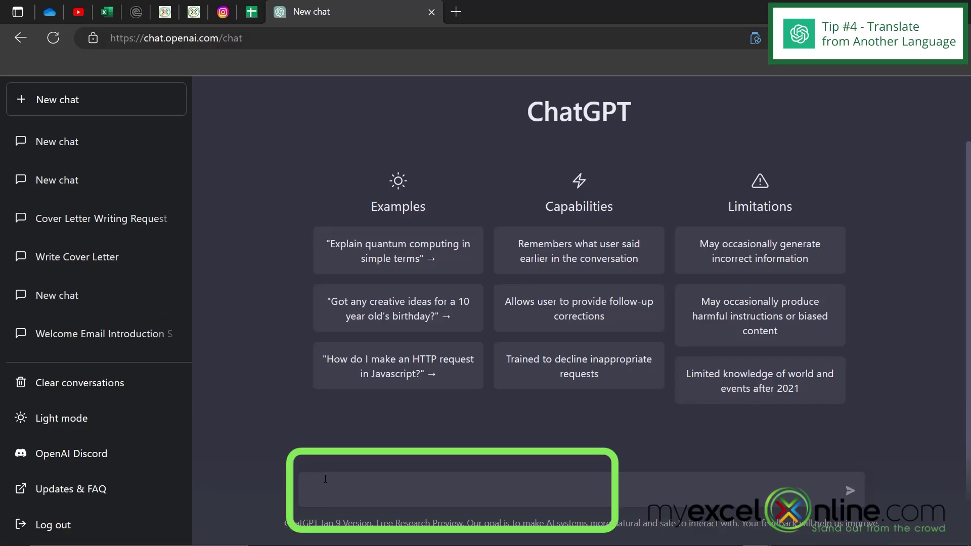
pyautogui.write('Translate')
pyautogui.write('Imagen destacada maguaré Dulce María y el cangrejo A Dulce María le encanta jugar en la playa y un día conoció a un cangrejo muy especial ¡Un cangrejo que cantaba! Descubre las aventuras de estos nuevos amigos. ¿Cómo imaginas que cante un cangrejo?')
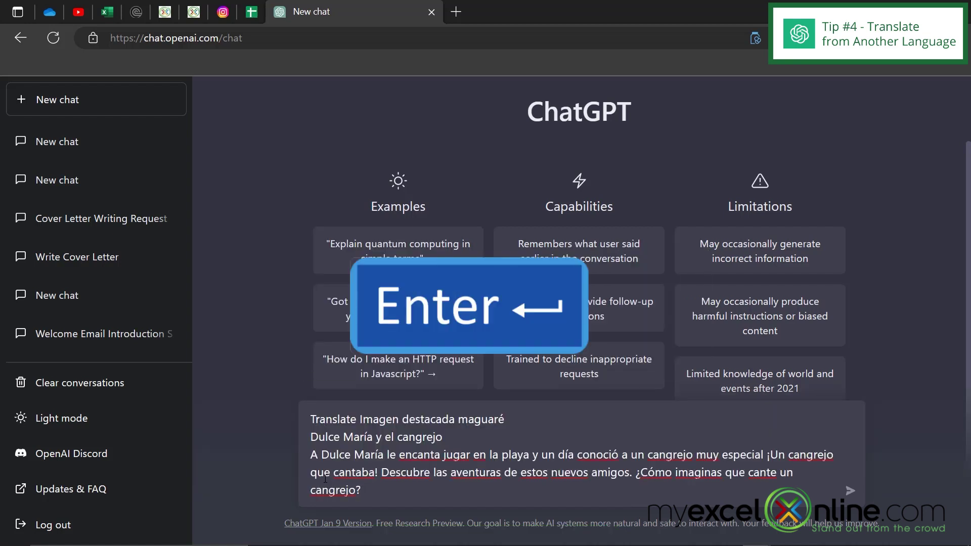
pyautogui.press('Return')
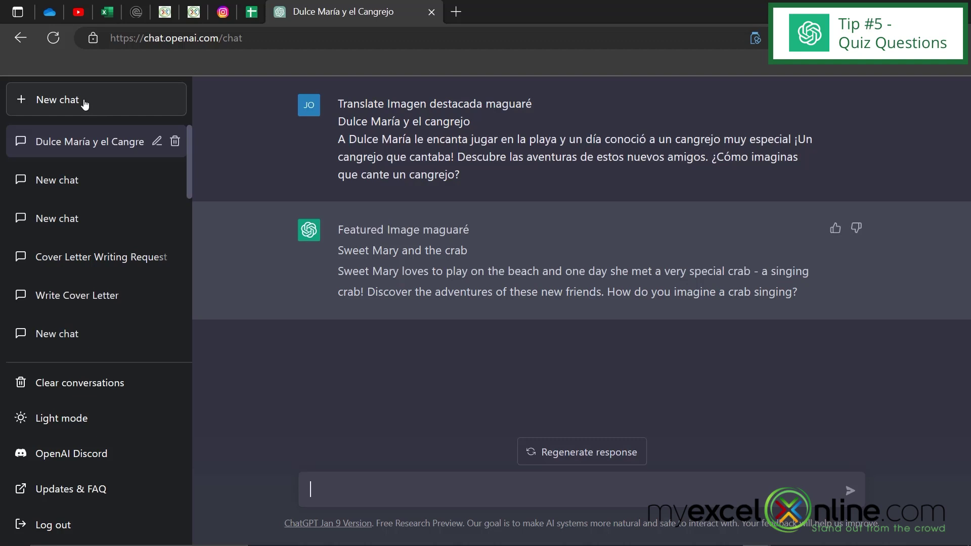
# In a fresh chat, send 'quiz me on microsoft excel', correcting the misspelled 'microsoft'
pyautogui.click(86, 101)
pyautogui.write('quiz me on mircr')
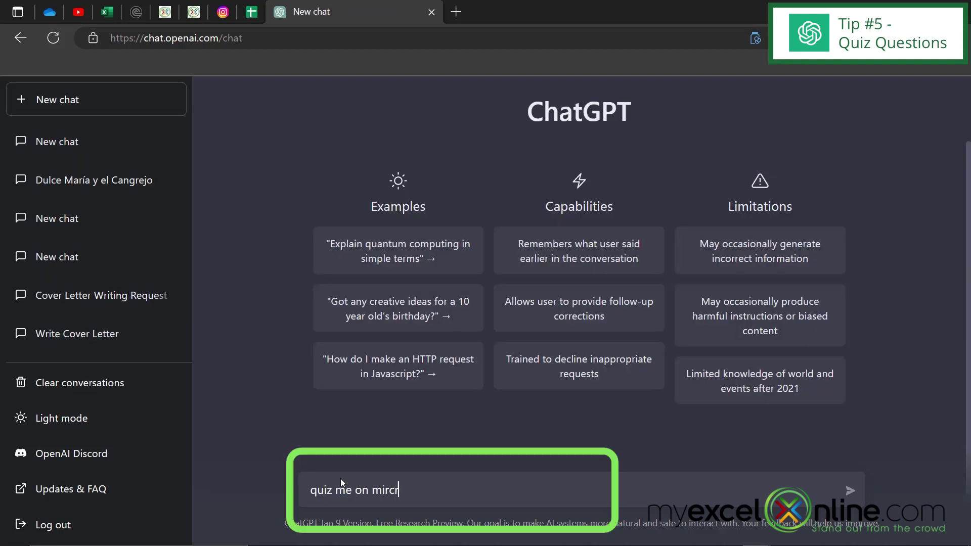
pyautogui.press('BackSpace')
pyautogui.press('BackSpace')
pyautogui.press('BackSpace')
pyautogui.write('crosoft excel')
pyautogui.press('Return')
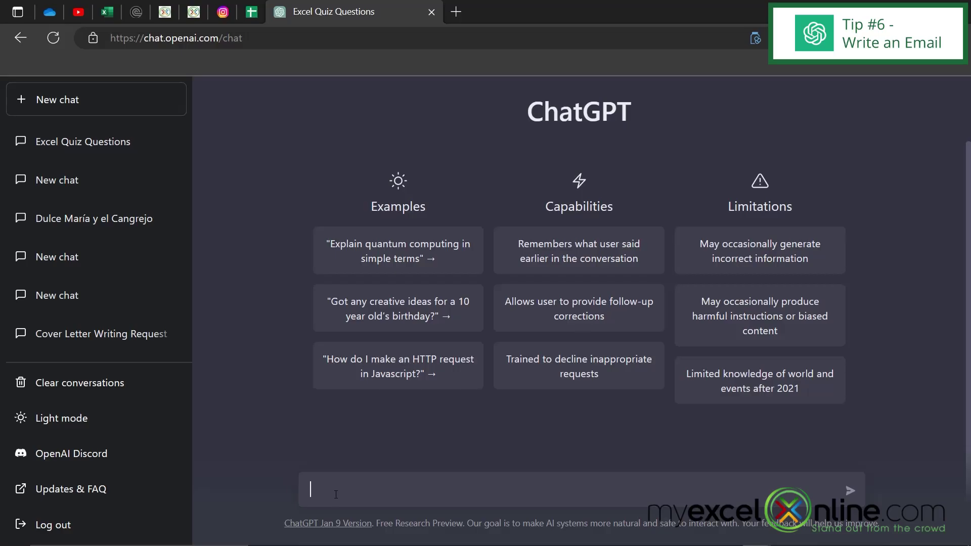
# Request an email to the named recipient about today's inventory
pyautogui.write('write an e')
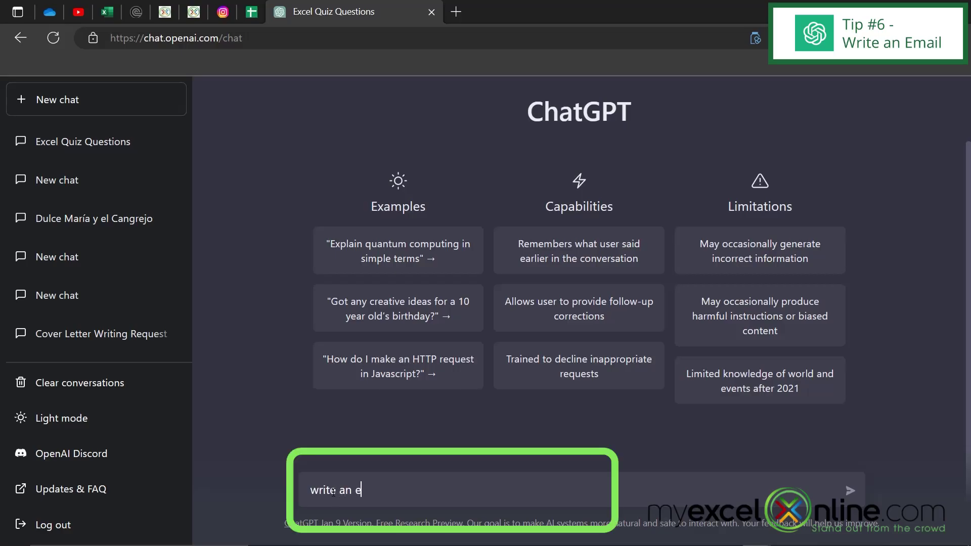
pyautogui.write('mail to Mr Smit')
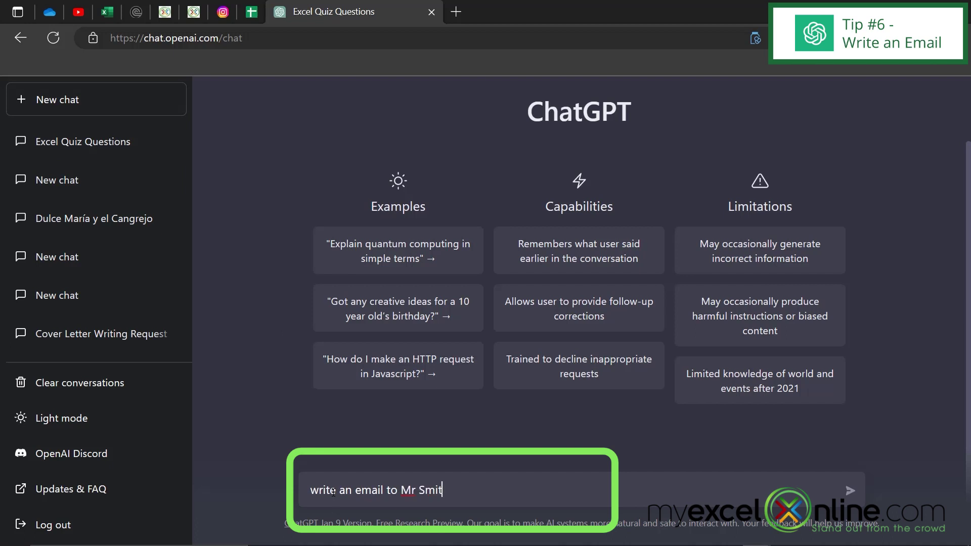
pyautogui.write('h about today')
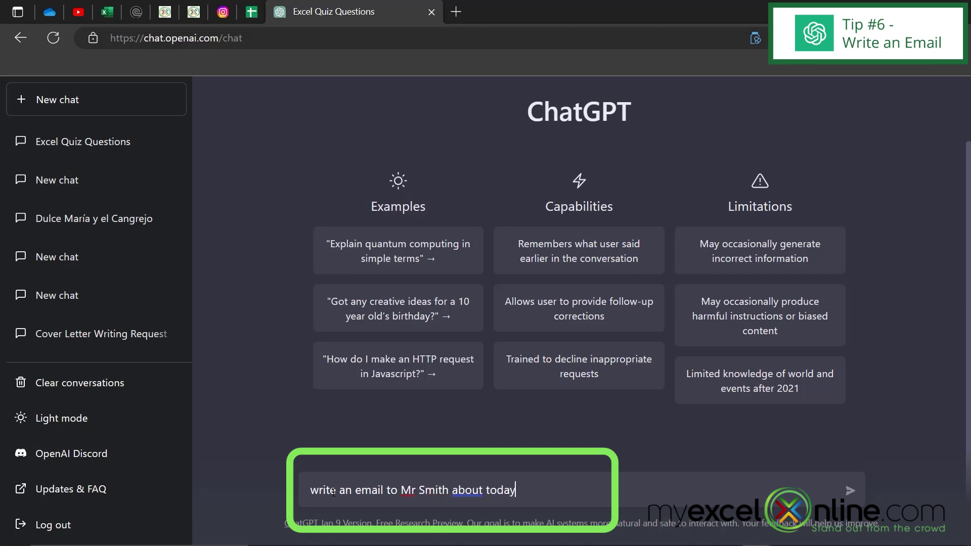
pyautogui.write("'s inventory")
pyautogui.press('Return')
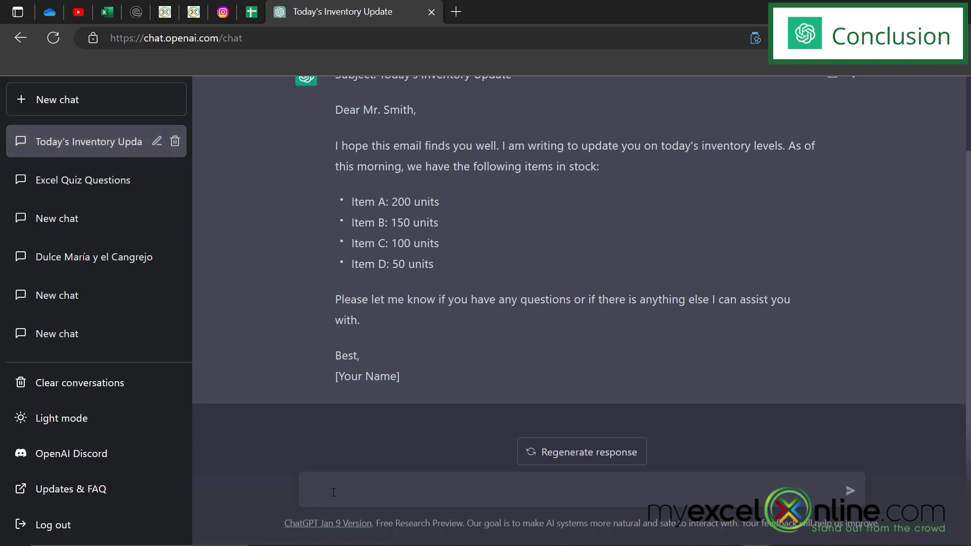
pyautogui.click(333, 492)
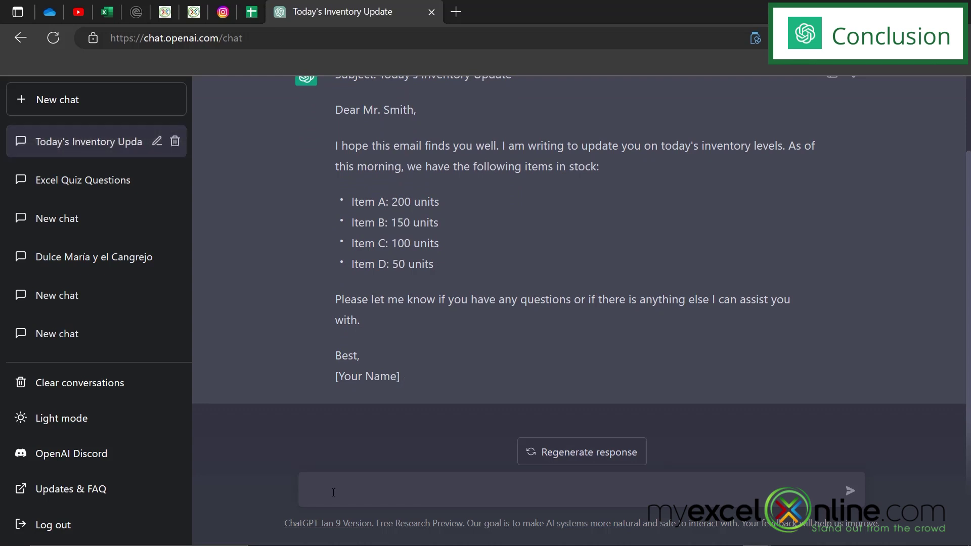